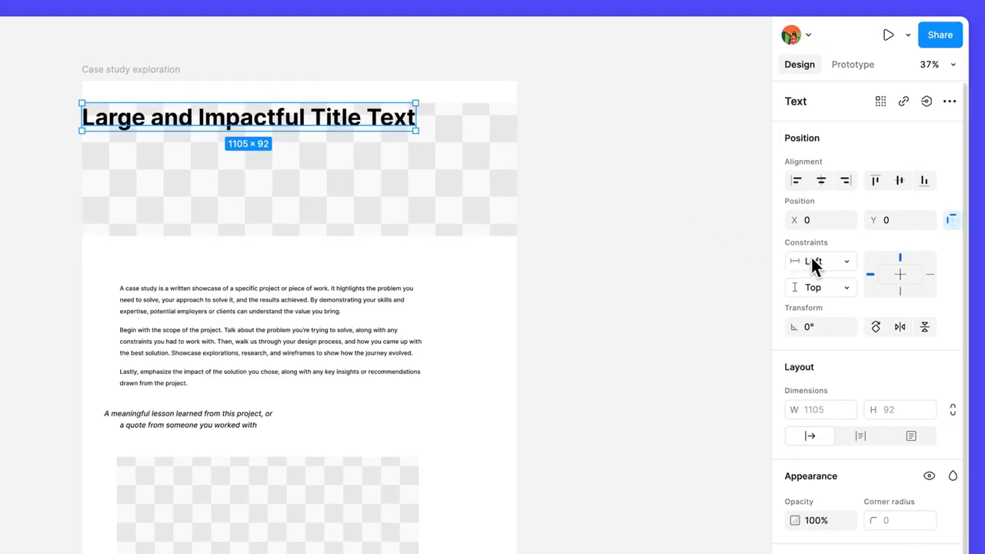
# Step: Set the title text's horizontal and vertical constraints to Center
pyautogui.click(816, 263)
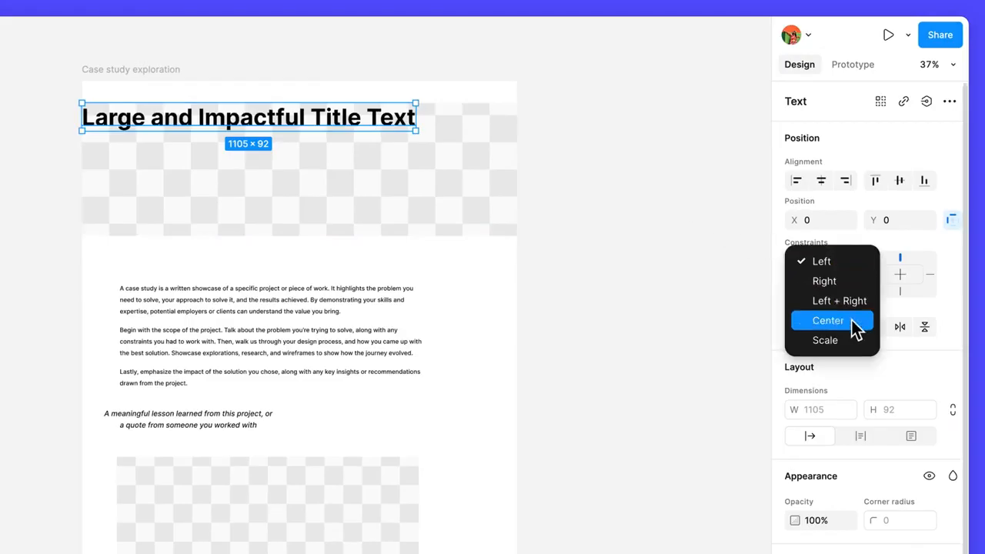
pyautogui.click(853, 326)
pyautogui.click(842, 289)
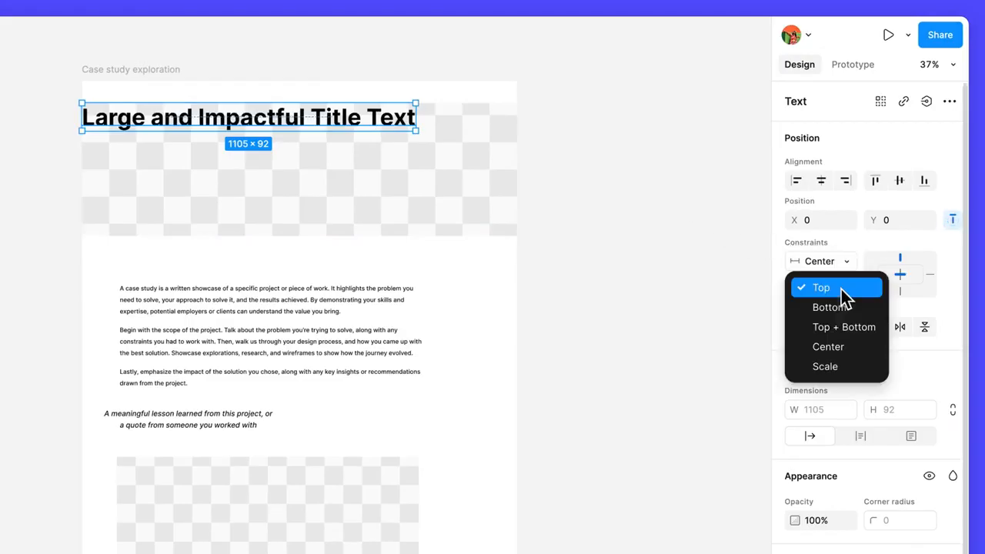
pyautogui.click(857, 347)
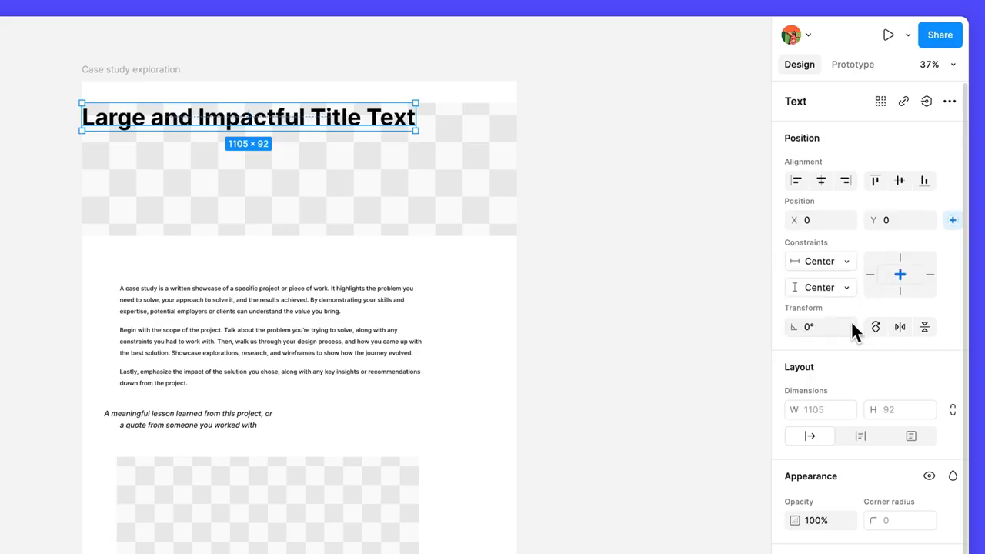
# Step: Align the title text to the horizontal and vertical centre of its frame
pyautogui.click(816, 178)
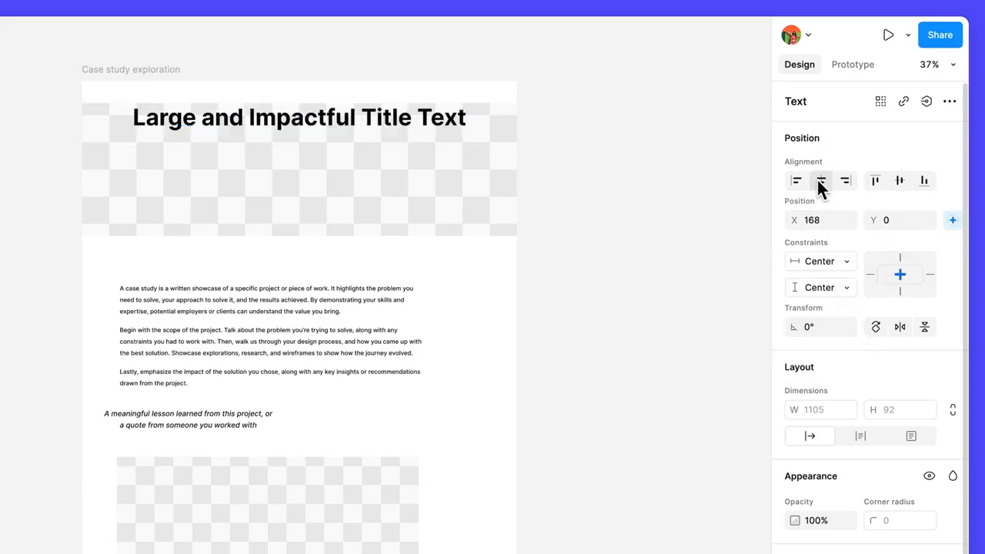
pyautogui.click(899, 181)
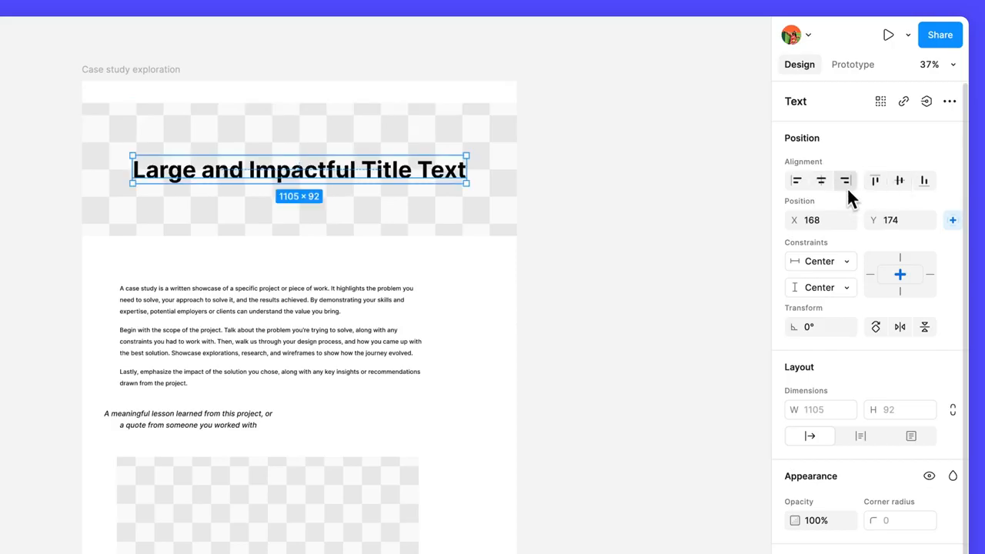
# Step: Rename the title's frame as Impactful text and move it to the top of the case study page
pyautogui.click(514, 202)
pyautogui.moveTo(534, 245); pyautogui.dragTo(516, 292)
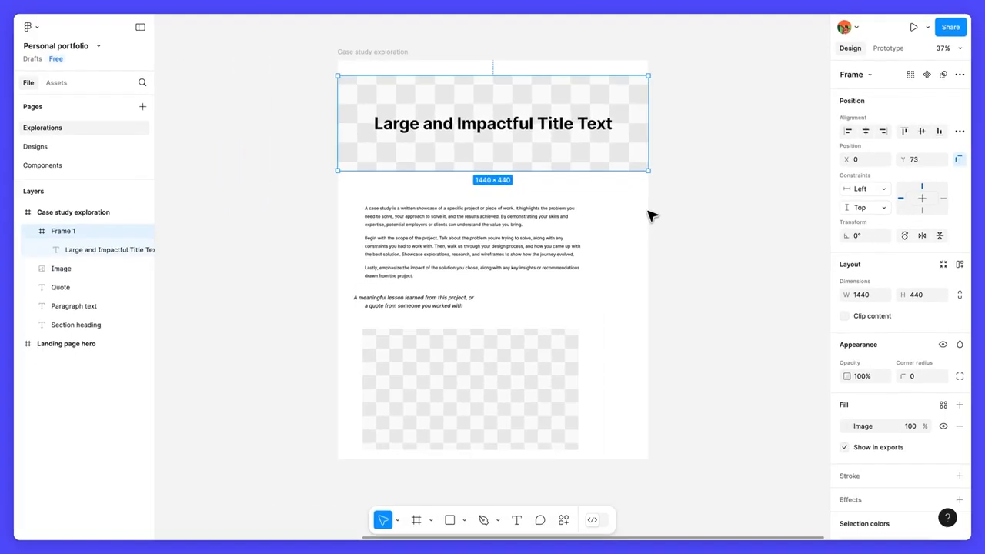
pyautogui.doubleClick(71, 232)
pyautogui.write('Impactful ')
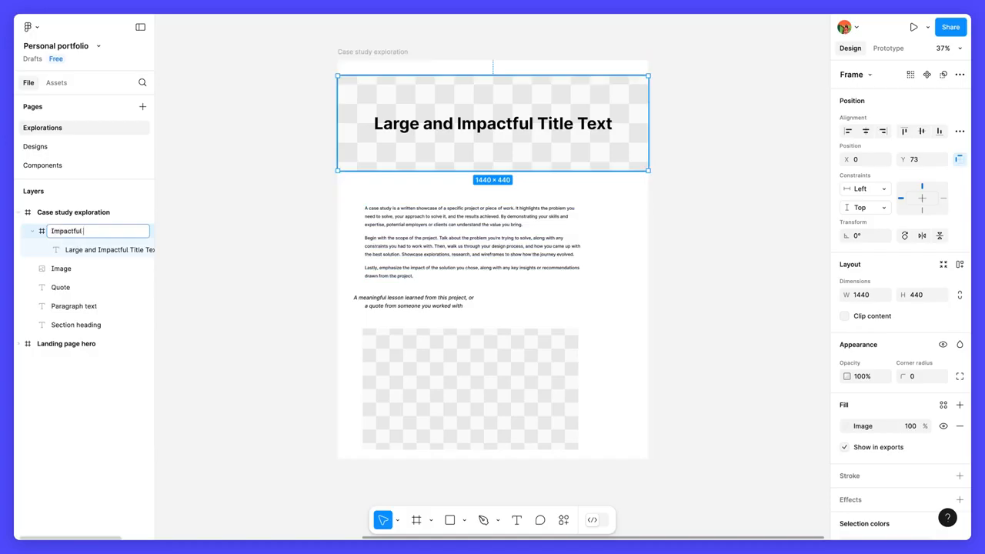
pyautogui.write('text')
pyautogui.press('Return')
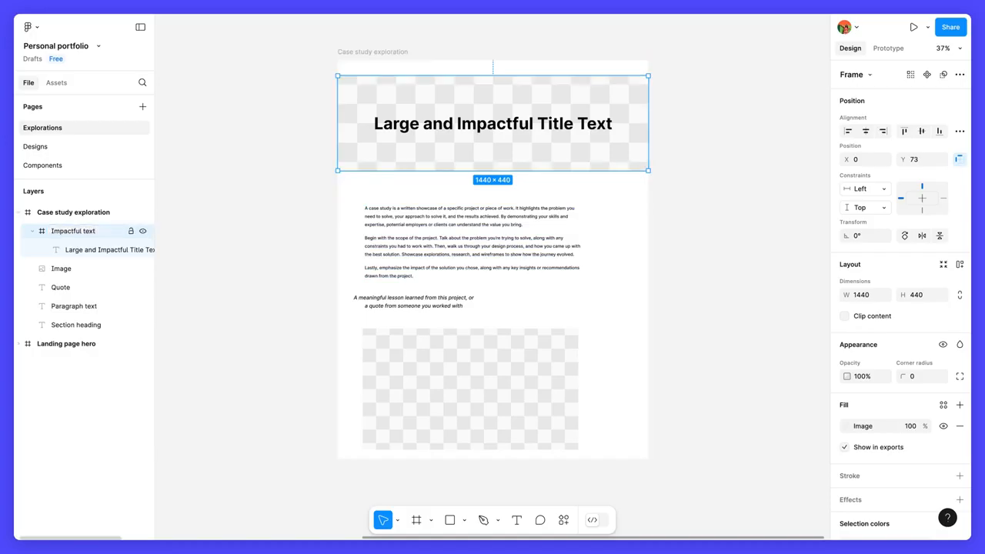
pyautogui.moveTo(480, 165); pyautogui.dragTo(477, 152)
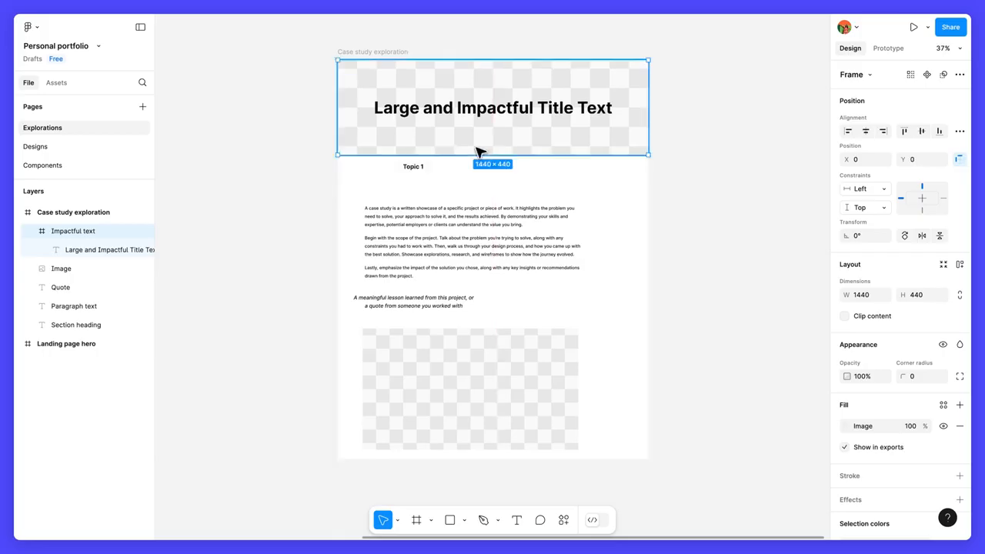
# Step: Set the Topic 1 section heading to a fixed width of 1000
pyautogui.click(415, 168)
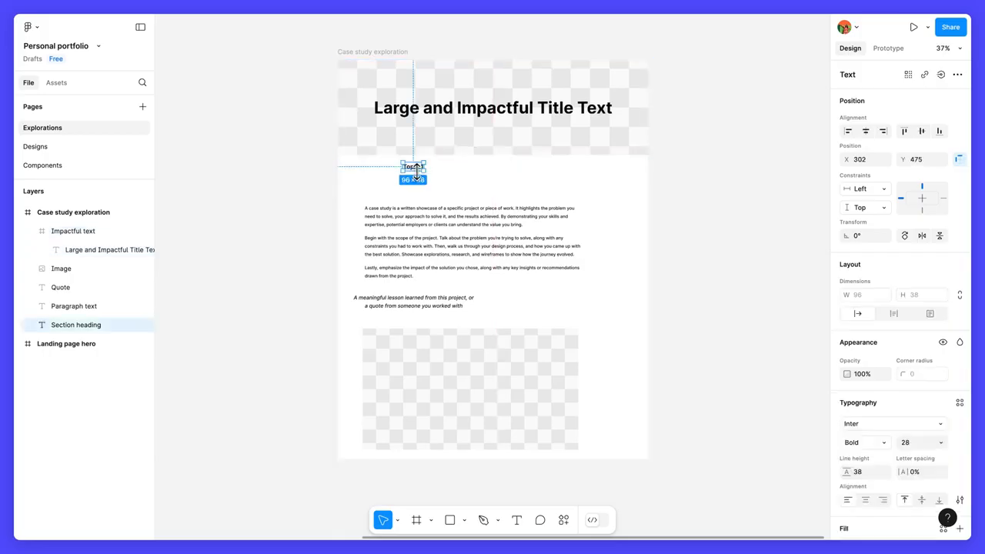
pyautogui.click(904, 318)
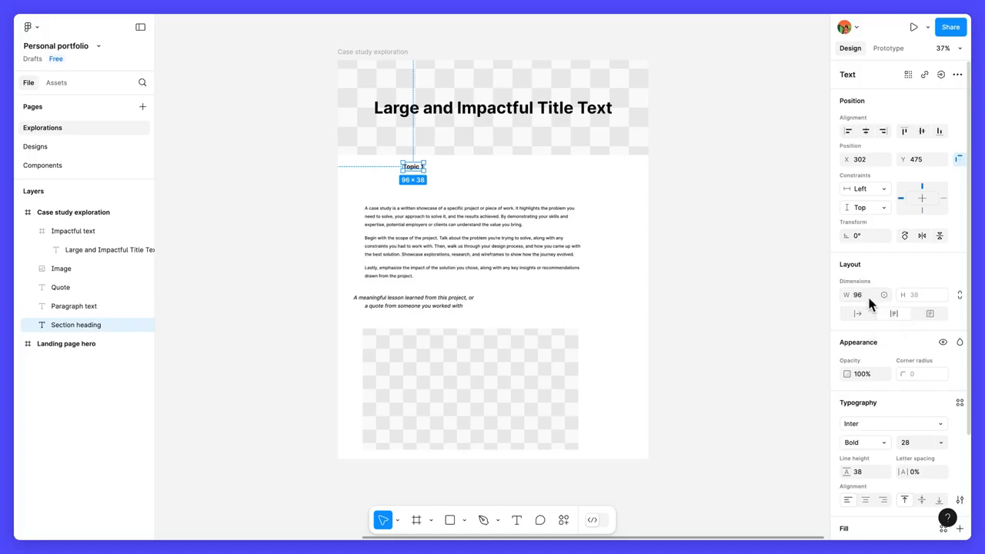
pyautogui.write('1000')
pyautogui.press('Return')
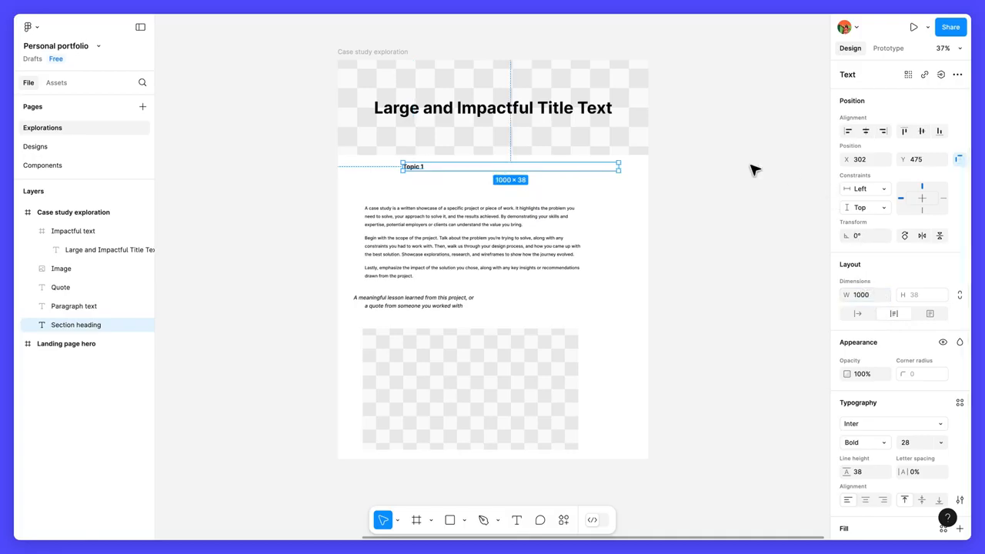
# Step: Select all layers inside the Case study exploration frame and align them to the horizontal centre
pyautogui.click(401, 54)
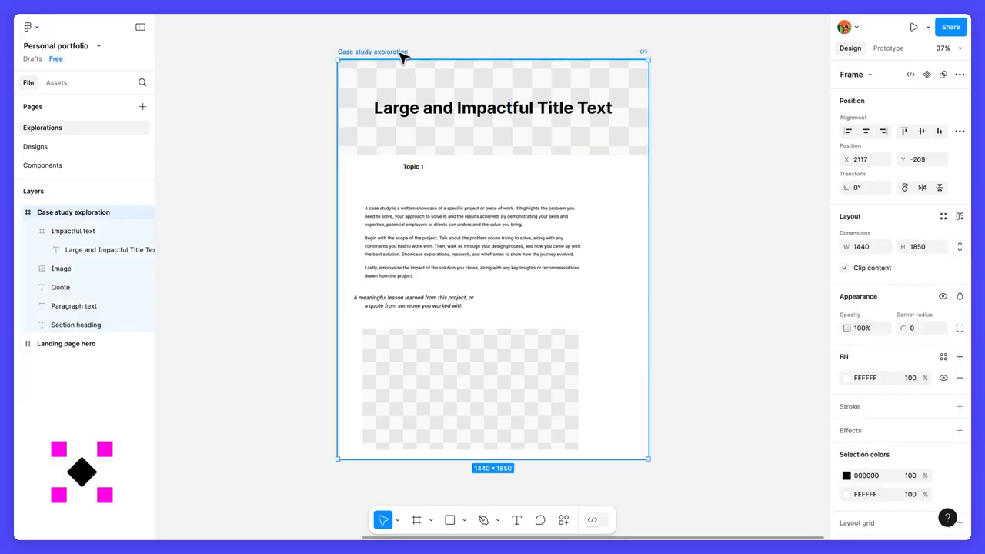
pyautogui.press('Return')
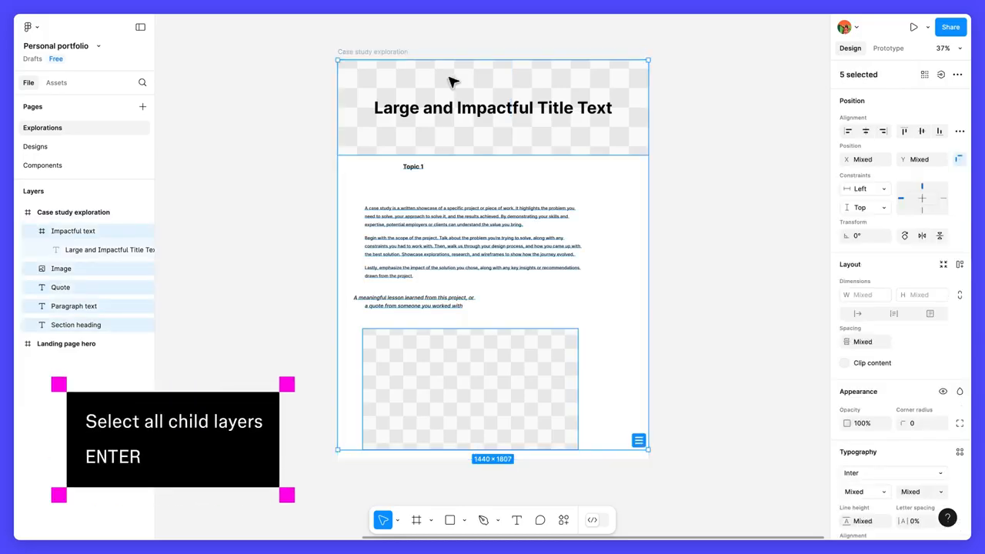
pyautogui.click(866, 132)
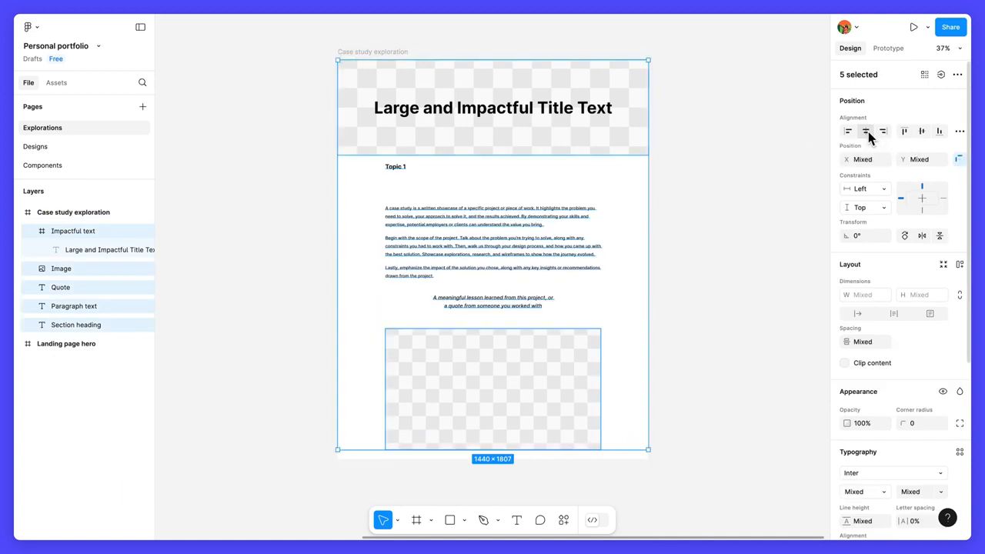
# Step: Distribute the selected layers' vertical spacing evenly
pyautogui.click(959, 133)
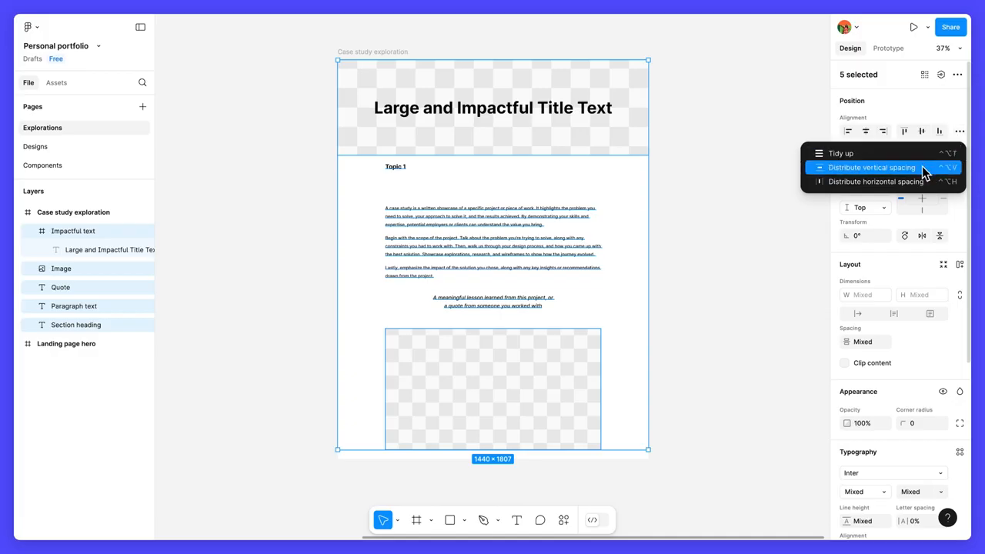
pyautogui.click(872, 167)
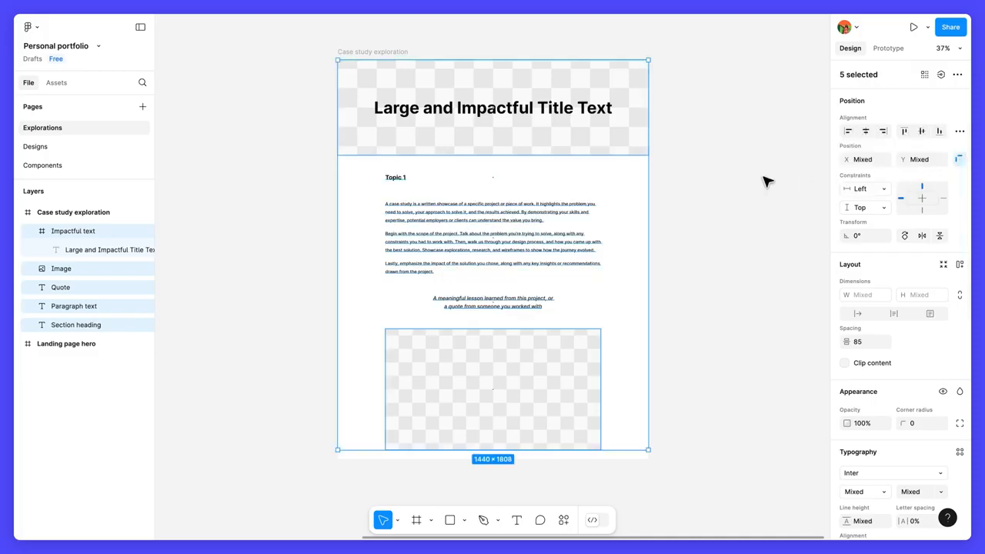
# Step: Nudge the circle and star so the four shapes sit roughly in a two-by-two grid
pyautogui.moveTo(495, 192)
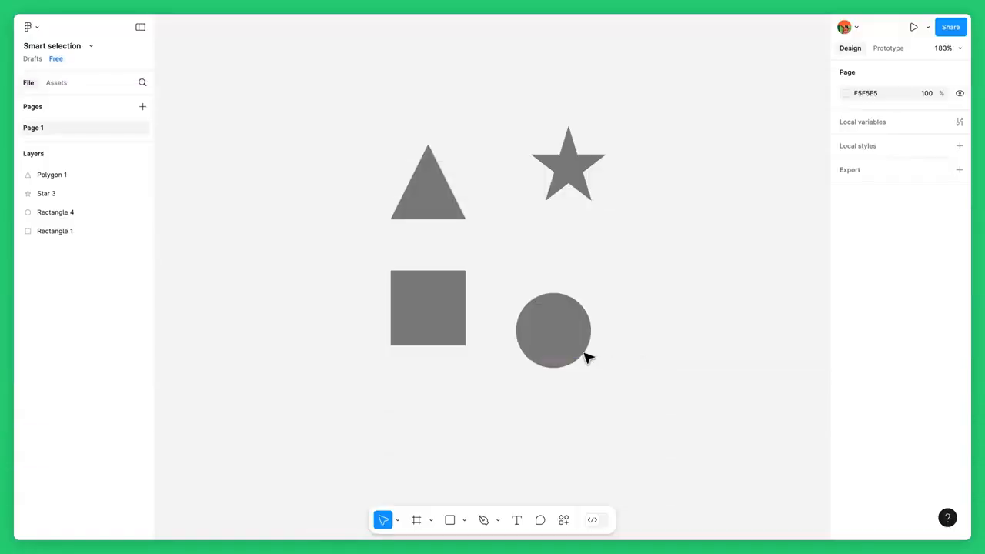
pyautogui.moveTo(575, 354); pyautogui.dragTo(582, 332)
pyautogui.moveTo(580, 182); pyautogui.dragTo(571, 202)
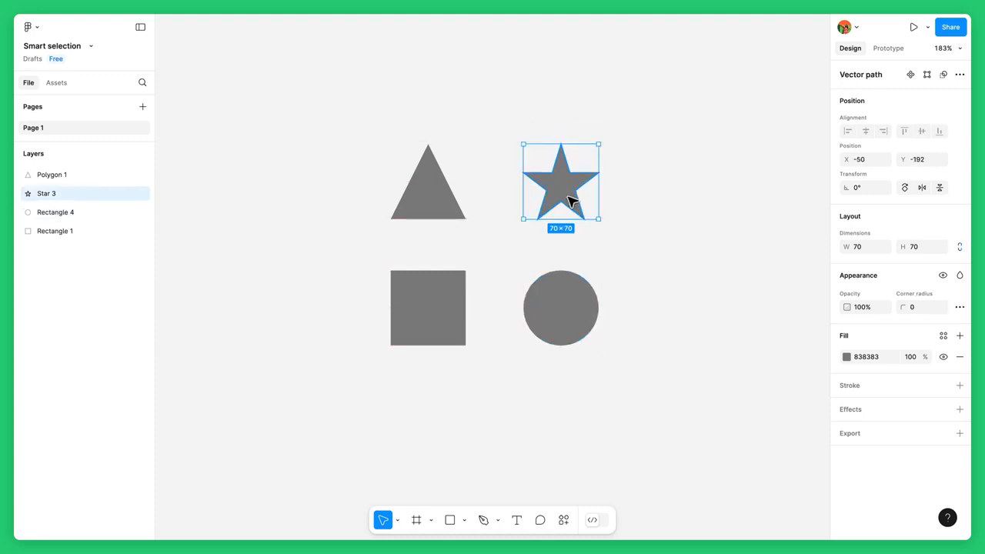
# Step: Select all four shapes and drag the star to a new spot within the grid
pyautogui.moveTo(633, 139); pyautogui.dragTo(440, 335)
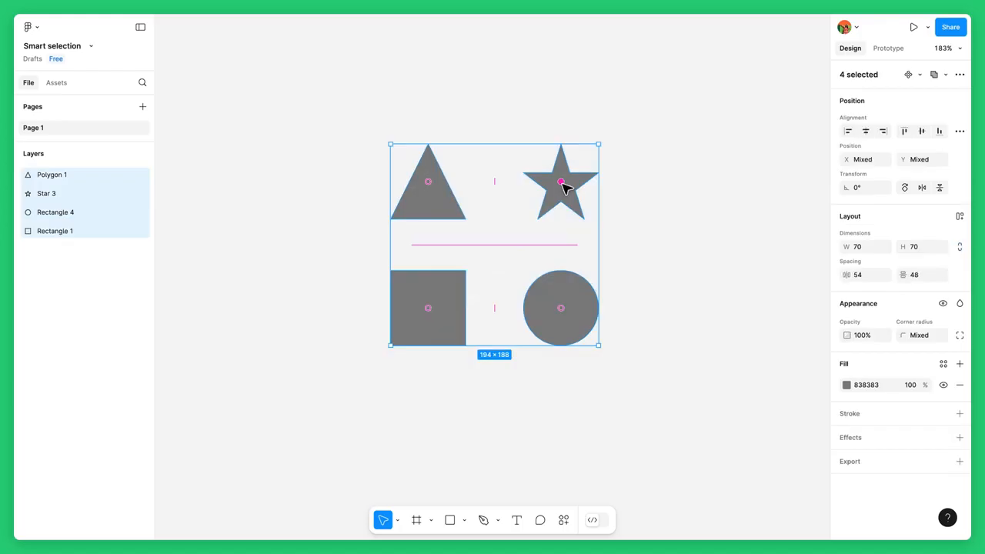
pyautogui.moveTo(561, 183); pyautogui.dragTo(493, 185)
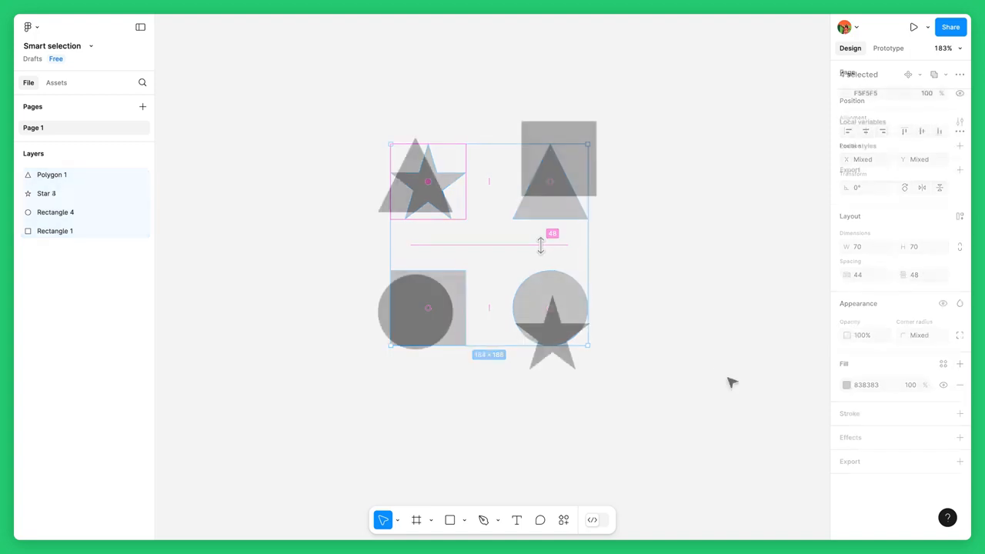
# Step: Select the four shapes and apply Tidy up to arrange them evenly
pyautogui.moveTo(728, 378); pyautogui.dragTo(414, 150)
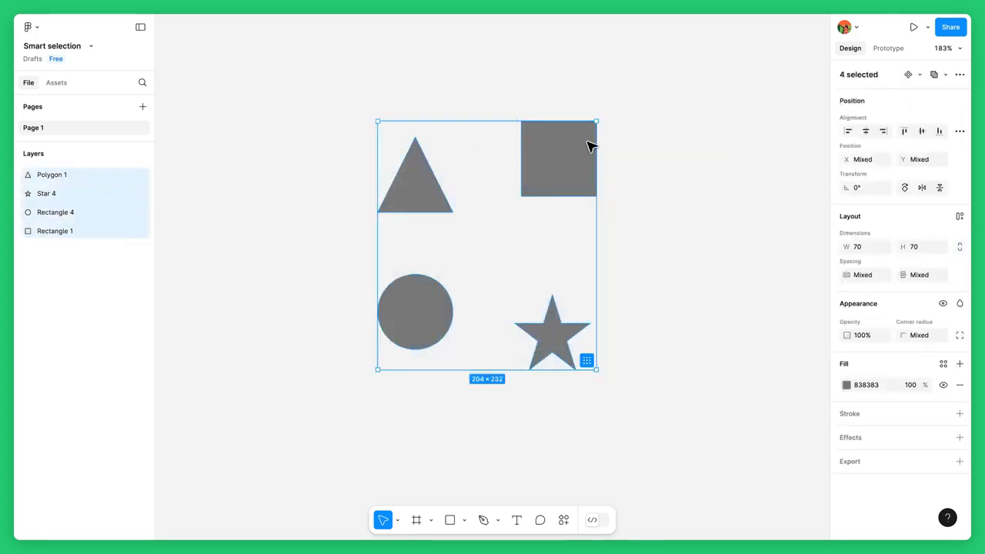
pyautogui.click(958, 132)
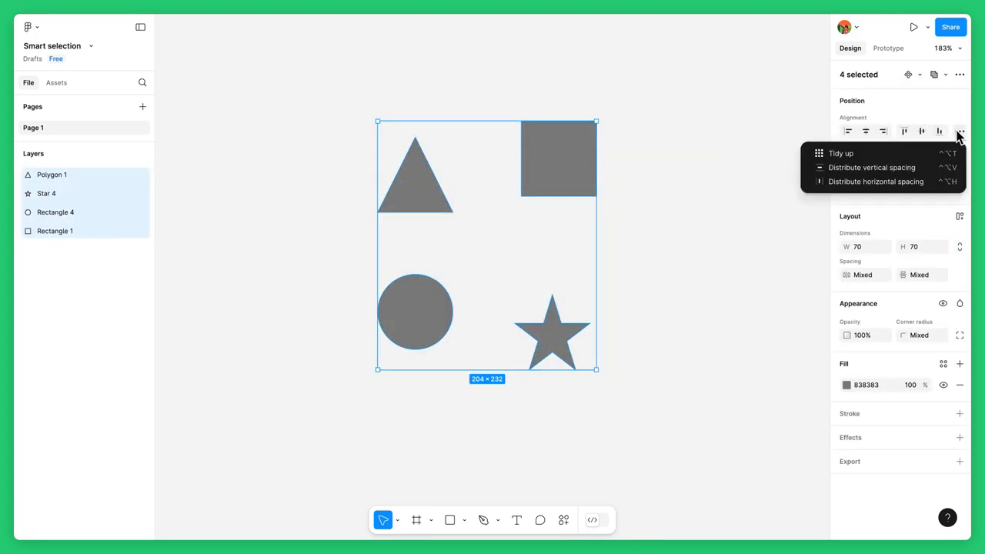
pyautogui.click(860, 154)
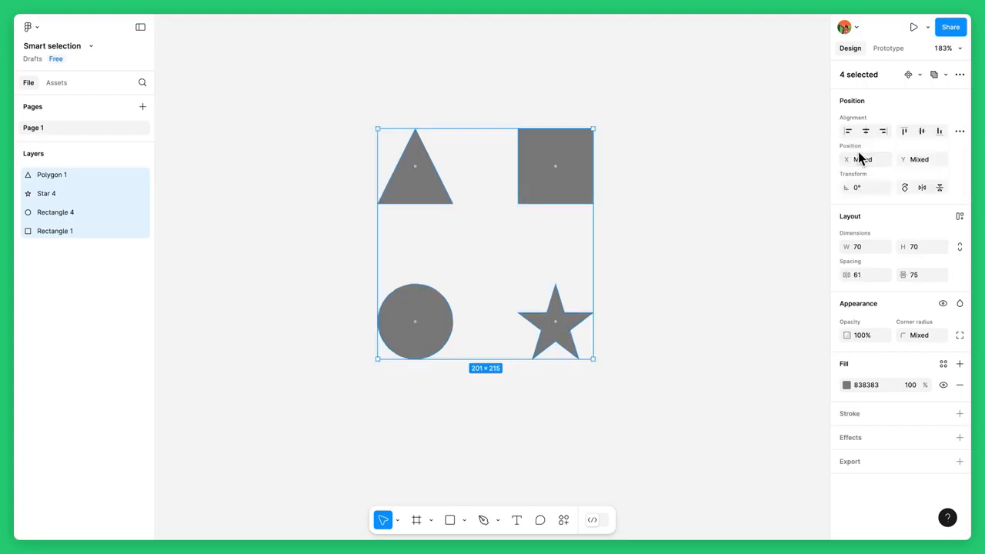
# Step: Swap the square with the triangle and the circle with the star inside the grid
pyautogui.moveTo(566, 170)
pyautogui.moveTo(484, 165)
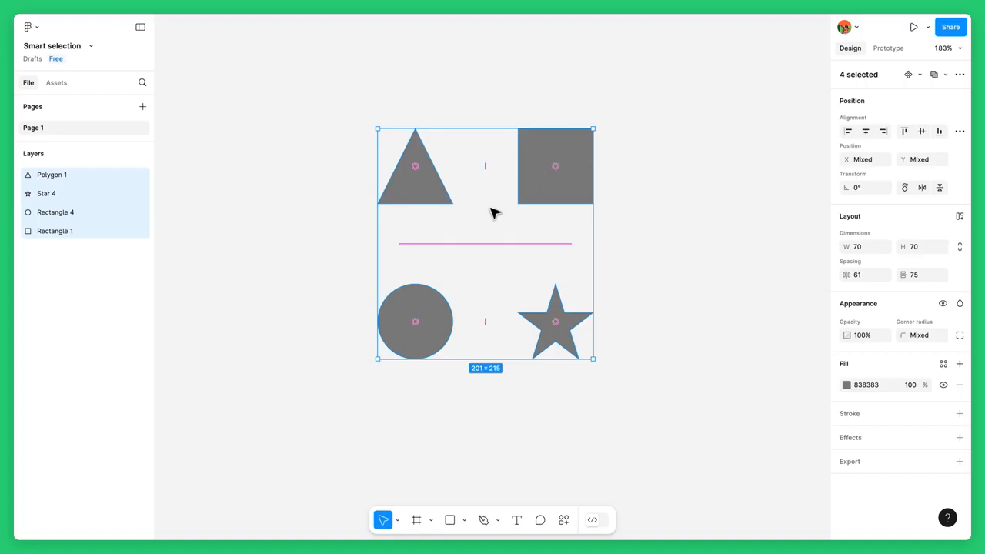
pyautogui.moveTo(555, 169); pyautogui.dragTo(421, 174)
pyautogui.moveTo(425, 321); pyautogui.dragTo(554, 320)
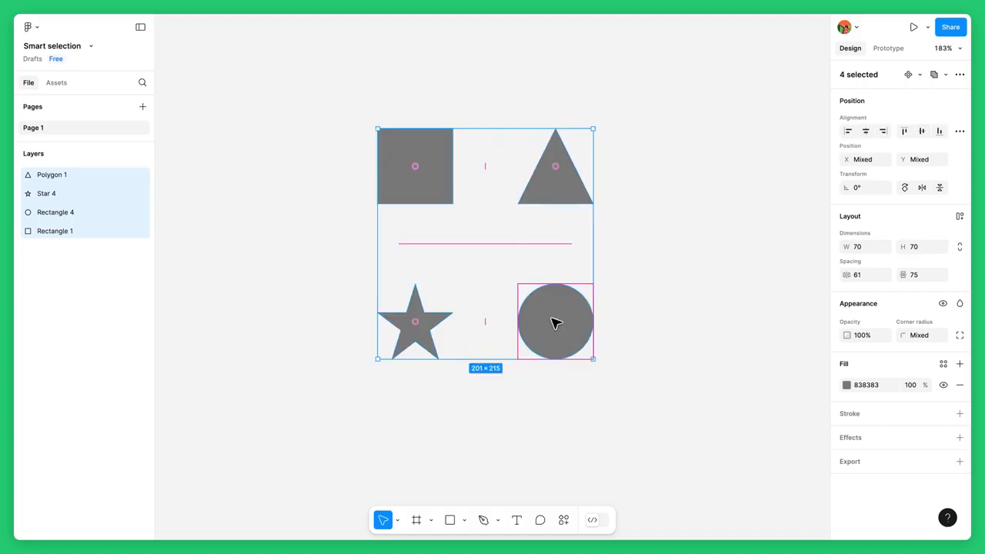
# Step: Duplicate shapes within the grid to add two more triangles and a square
pyautogui.click(559, 166)
pyautogui.hotkey('ctrl', 'd')
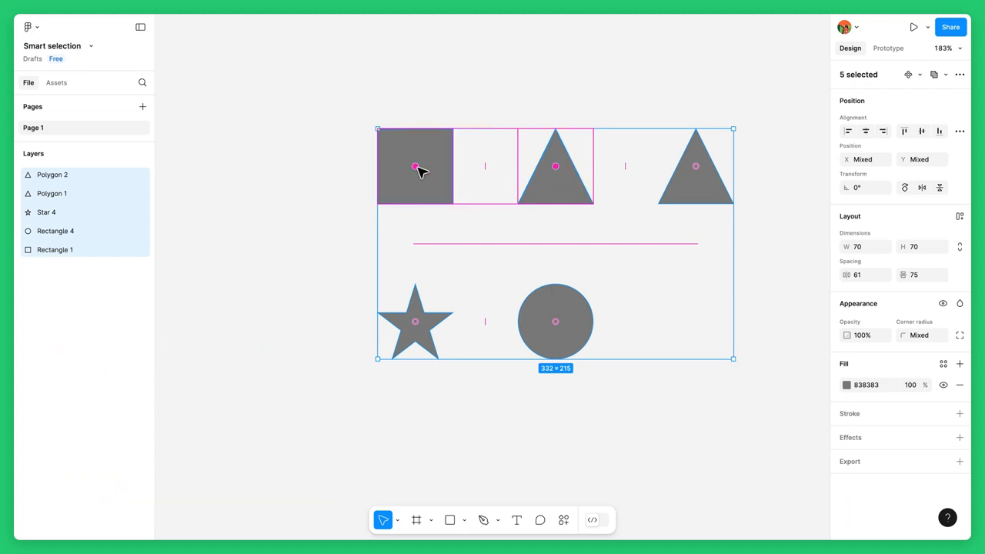
pyautogui.hotkey('ctrl', 'd')
# Step: Rearrange the duplicated shapes into two tidy rows of the grid
pyautogui.moveTo(693, 243); pyautogui.dragTo(491, 246)
pyautogui.moveTo(634, 174); pyautogui.dragTo(424, 309)
pyautogui.moveTo(499, 174); pyautogui.dragTo(350, 178)
pyautogui.moveTo(351, 248); pyautogui.dragTo(434, 243)
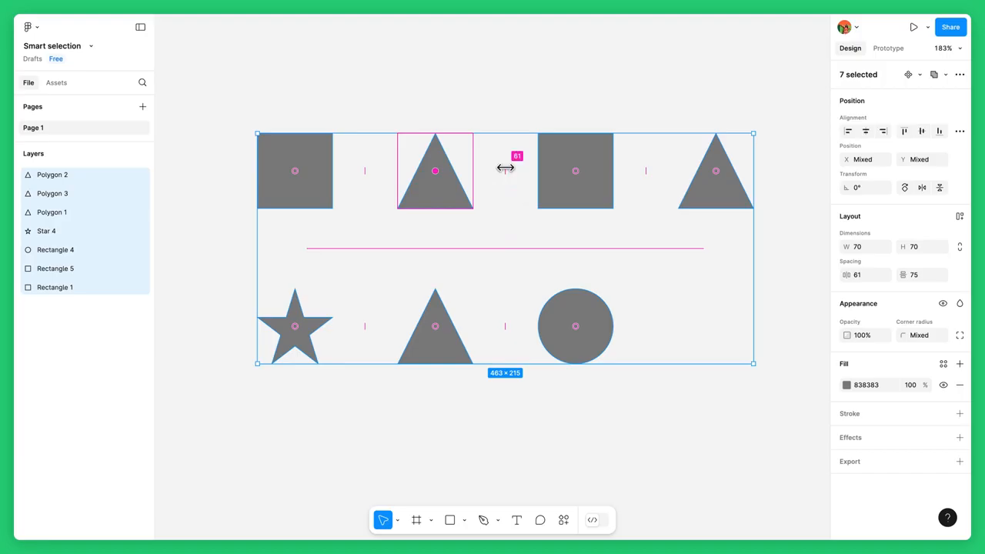
# Step: Adjust the grid spacing, setting horizontal spacing to 48 and vertical spacing to 52
pyautogui.moveTo(505, 167); pyautogui.dragTo(455, 172)
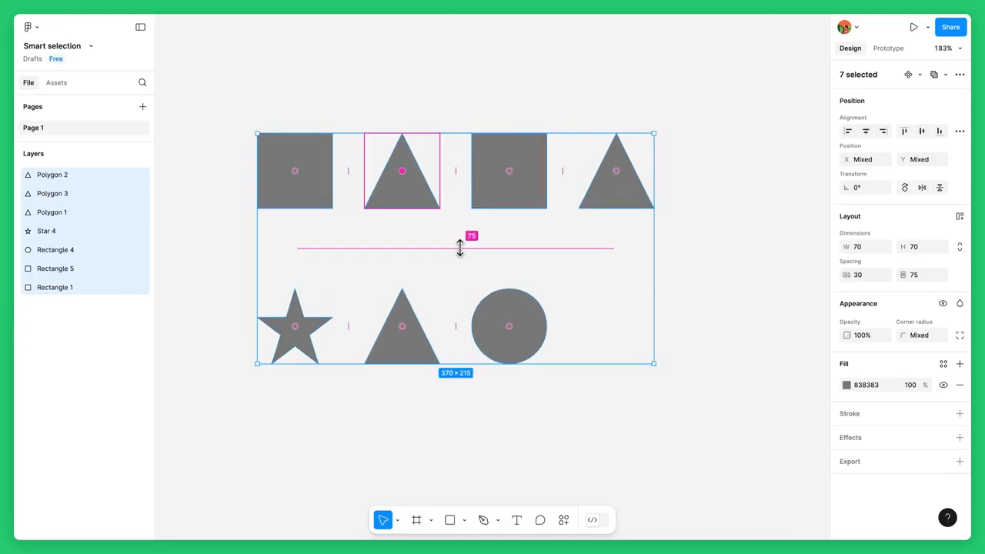
pyautogui.moveTo(459, 248)
pyautogui.mouseDown()
pyautogui.moveTo(460, 271)
pyautogui.moveTo(459, 241)
pyautogui.mouseUp()
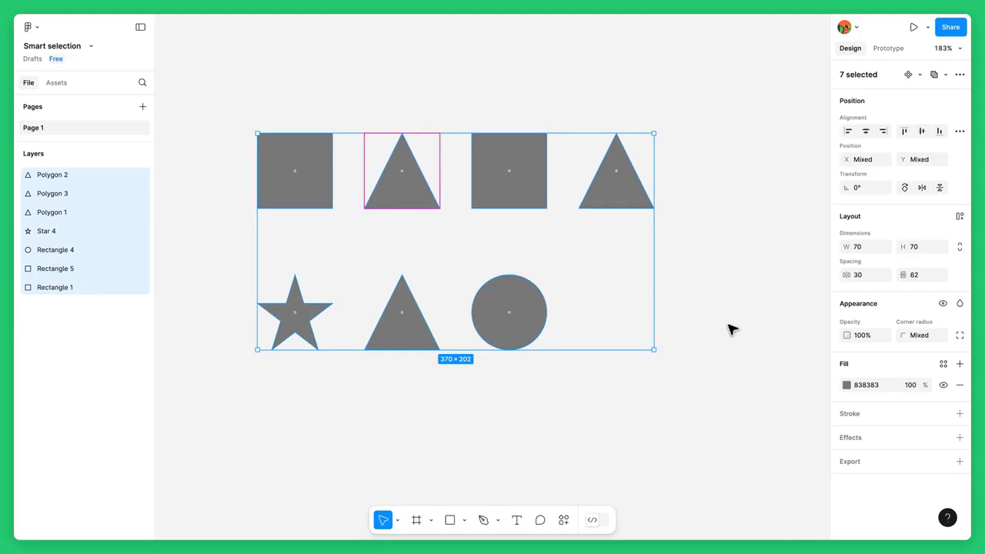
pyautogui.click(875, 275)
pyautogui.write('48')
pyautogui.press('Return')
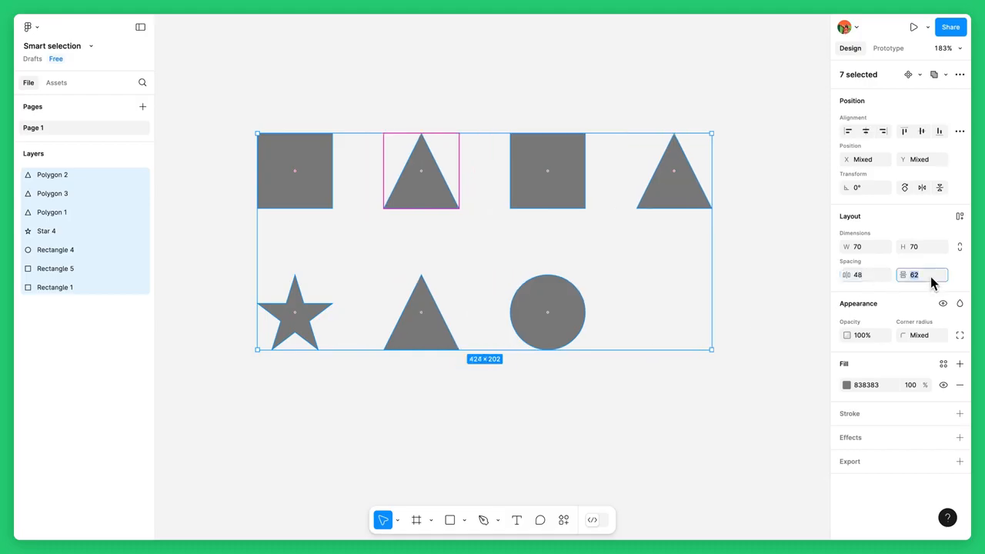
pyautogui.write('52')
pyautogui.press('Return')
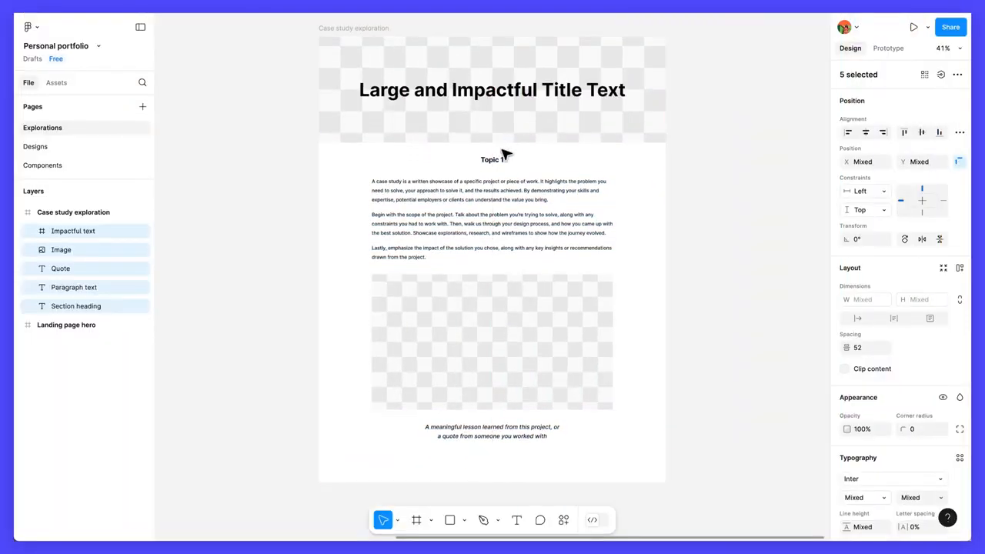
# Step: Widen the vertical spacing between the case study layers to about 86 and try swapping the image and paragraph order
pyautogui.moveTo(491, 145); pyautogui.dragTo(491, 158)
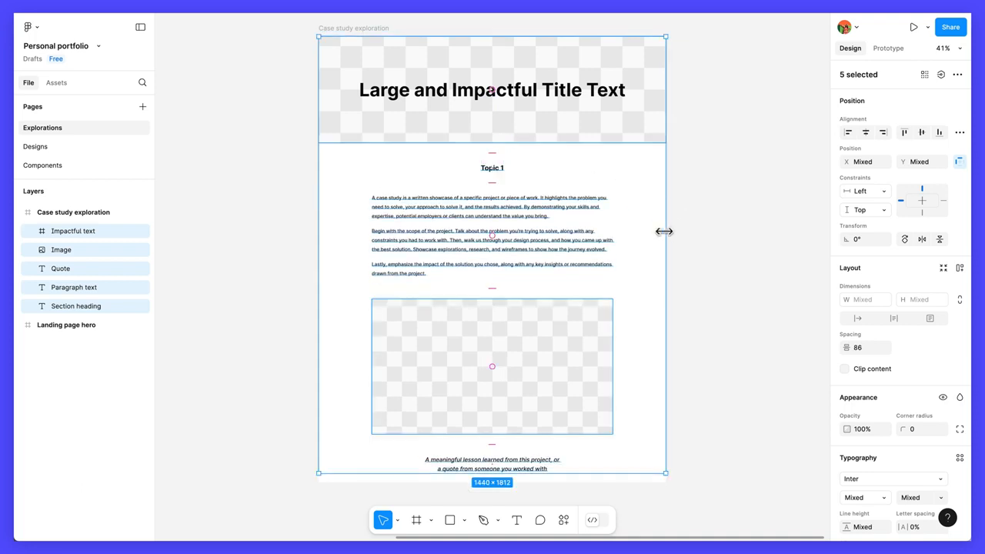
pyautogui.moveTo(497, 238); pyautogui.dragTo(488, 338)
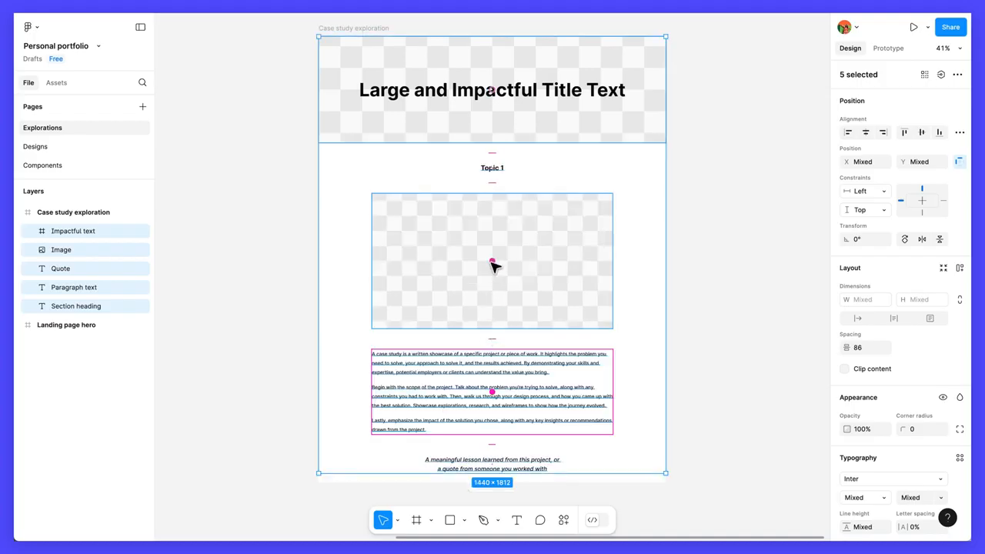
pyautogui.moveTo(495, 264); pyautogui.dragTo(497, 354)
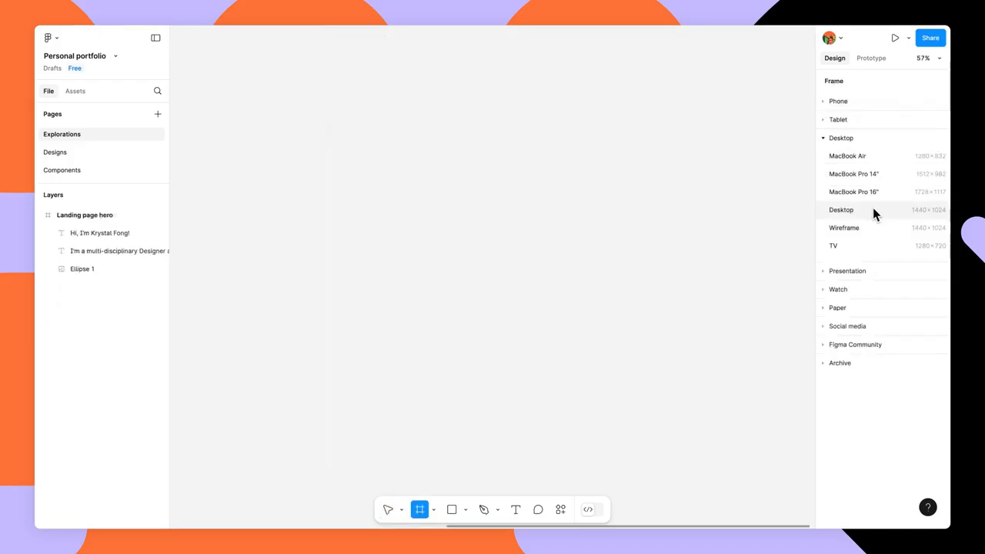
# Step: Enter the case study body text into the paragraph text box, starting a second paragraph with 'Begin with the scope of the project'
pyautogui.click(873, 208)
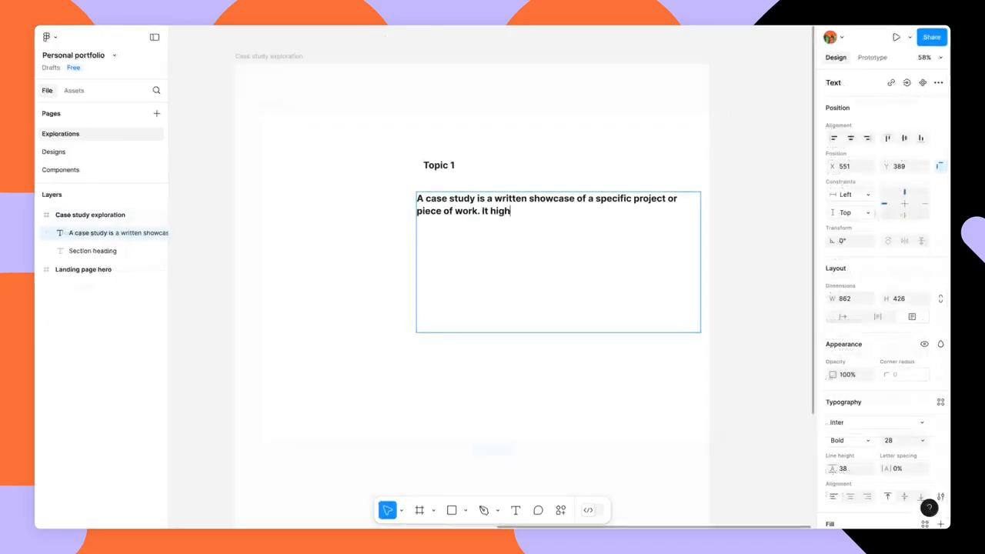
pyautogui.write('problem you need to solve, your approach to solve it, and the results achieved. By demonstrating your skills and expertise, potential employers or clients can understand the value you bring.')
pyautogui.press('Return')
pyautogui.write("Begin with the scope of the project. Talk about the problem you're trying to solve, along with any constraints you had to work with. Then, walk us through your design process, and how you came up with the best solution. Showcase explorations, research, and wireframes to sh")
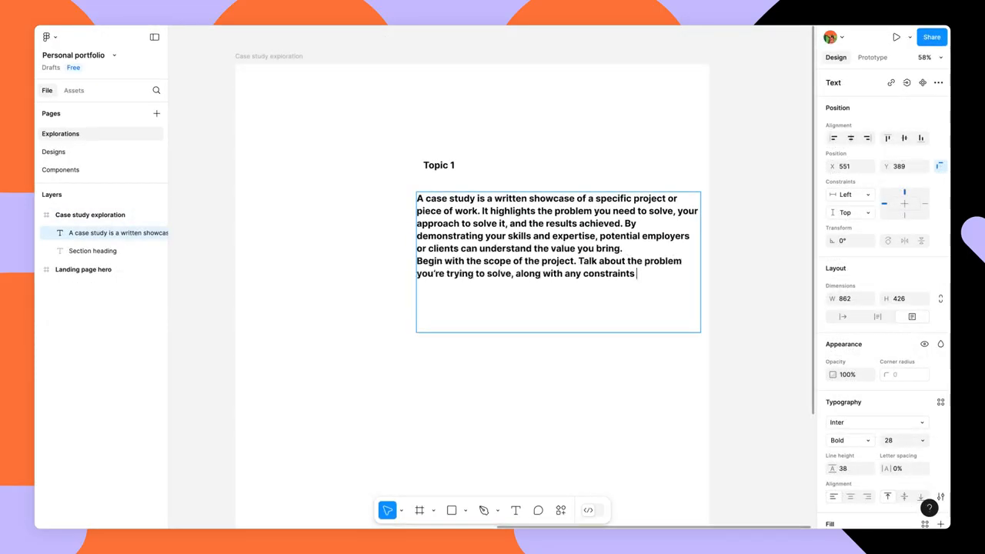
# Step: Wrap the large title text in its own new frame with Frame selection
pyautogui.click(723, 235)
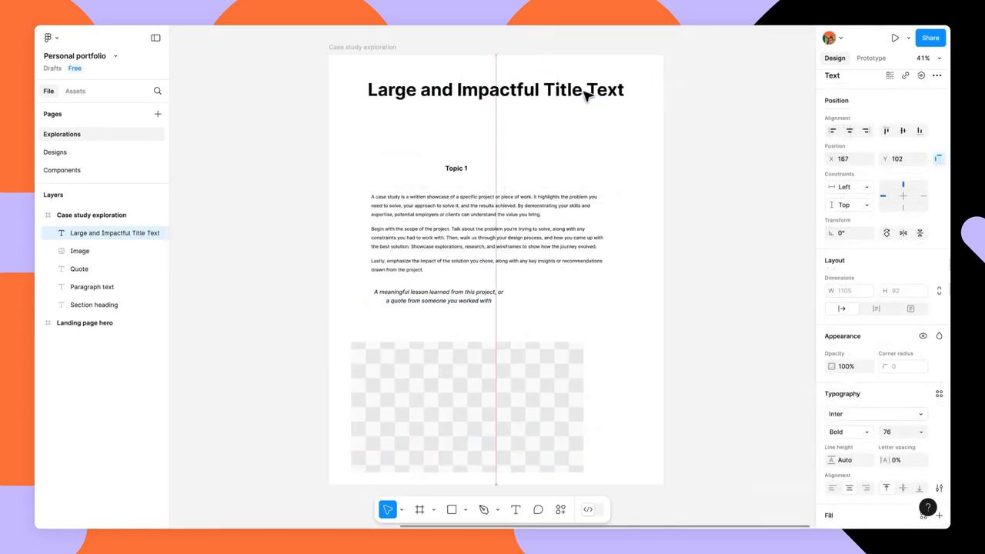
pyautogui.moveTo(587, 87); pyautogui.dragTo(586, 94)
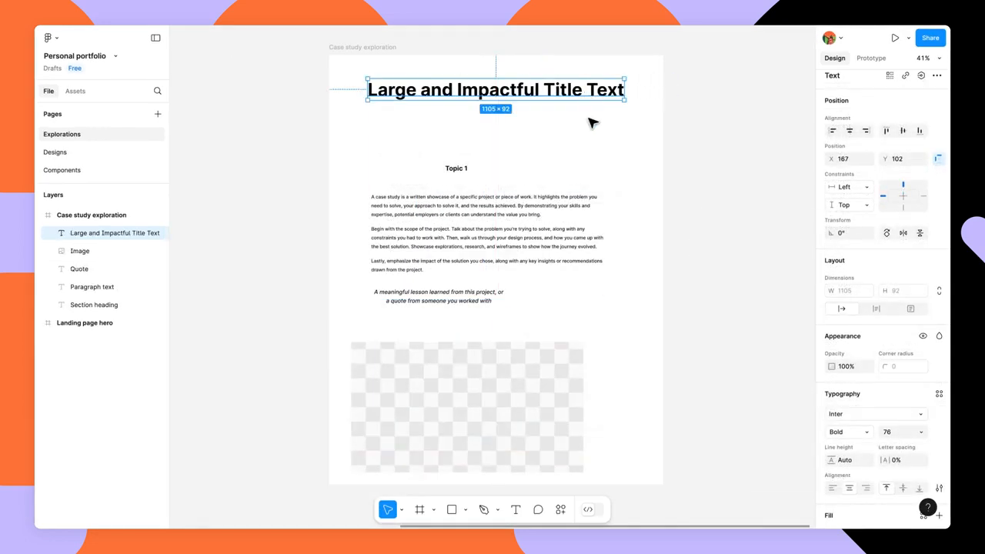
pyautogui.click(589, 124)
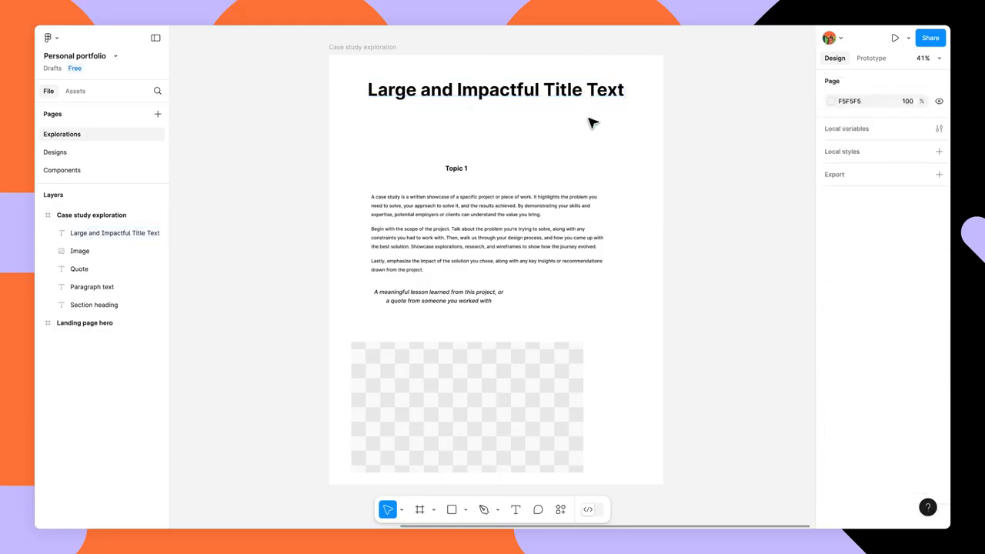
pyautogui.click(590, 91)
pyautogui.rightClick(592, 91)
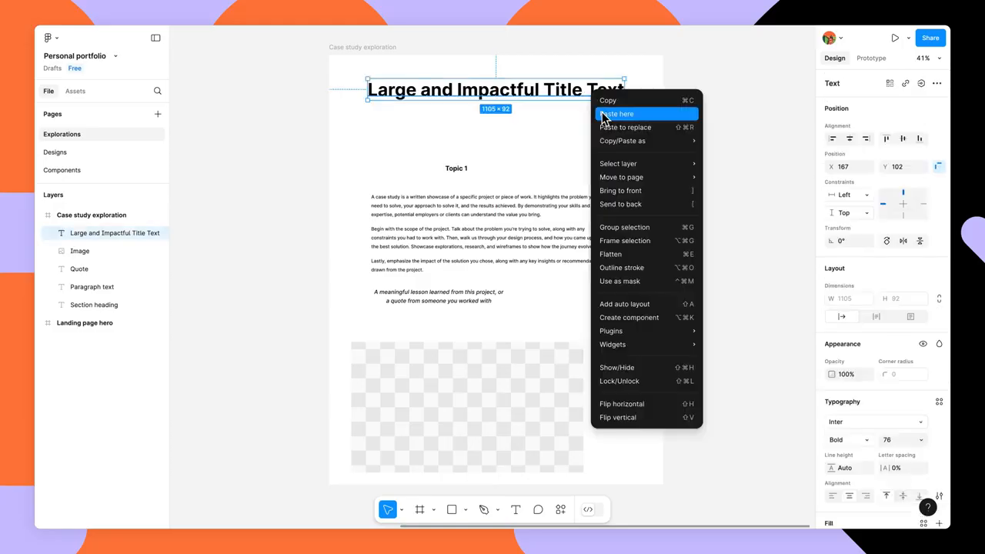
pyautogui.click(661, 241)
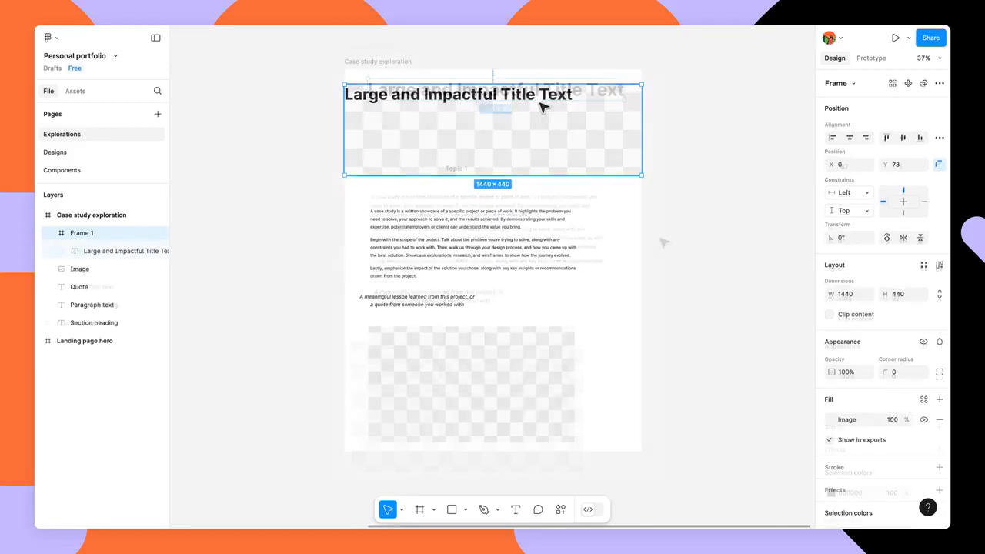
# Step: Set the title text's constraints to Center horizontally and Center vertically within its frame
pyautogui.click(850, 193)
pyautogui.click(871, 234)
pyautogui.click(862, 211)
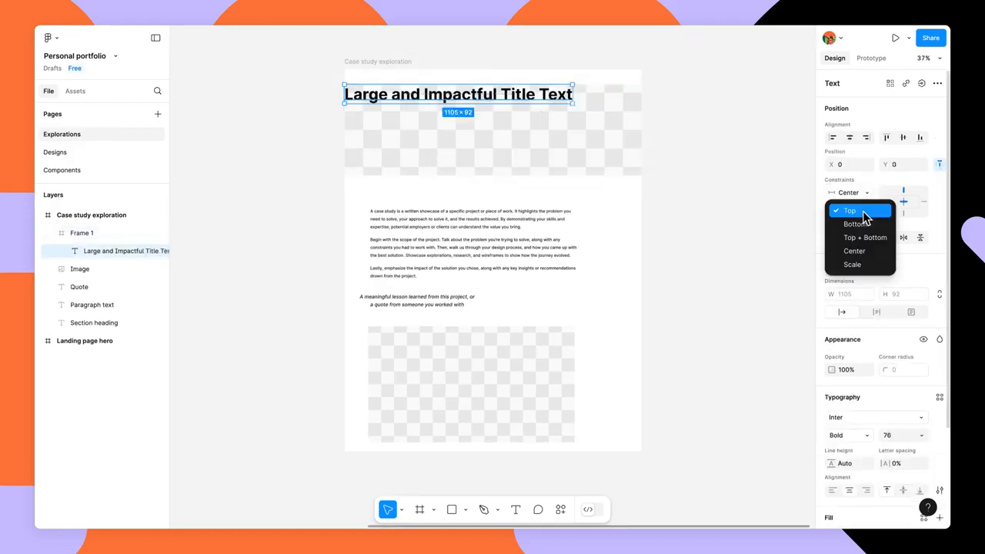
pyautogui.click(858, 251)
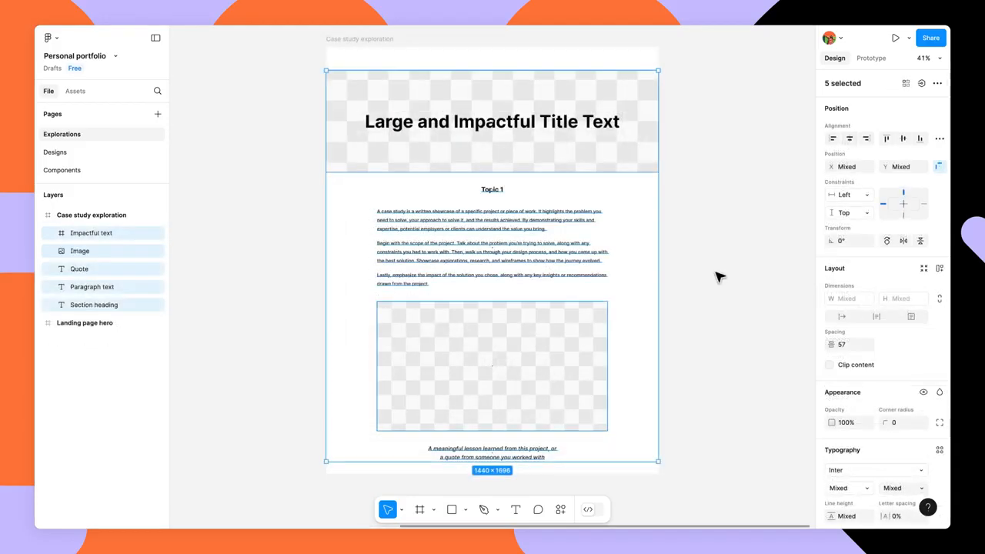
# Step: Reduce the vertical spacing between the five selected case study layers to 52
pyautogui.moveTo(492, 174); pyautogui.dragTo(493, 175)
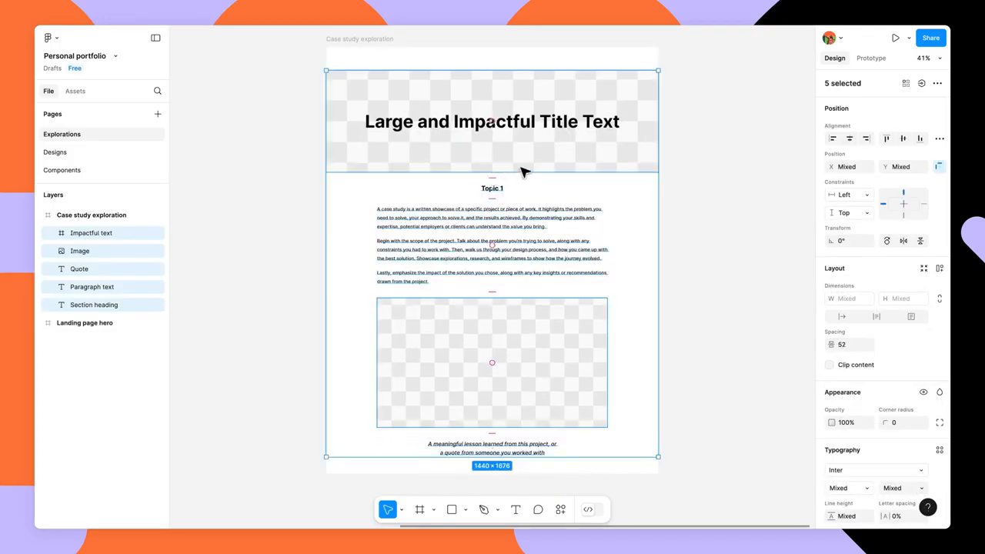
pyautogui.scroll(-2, 522, 171)
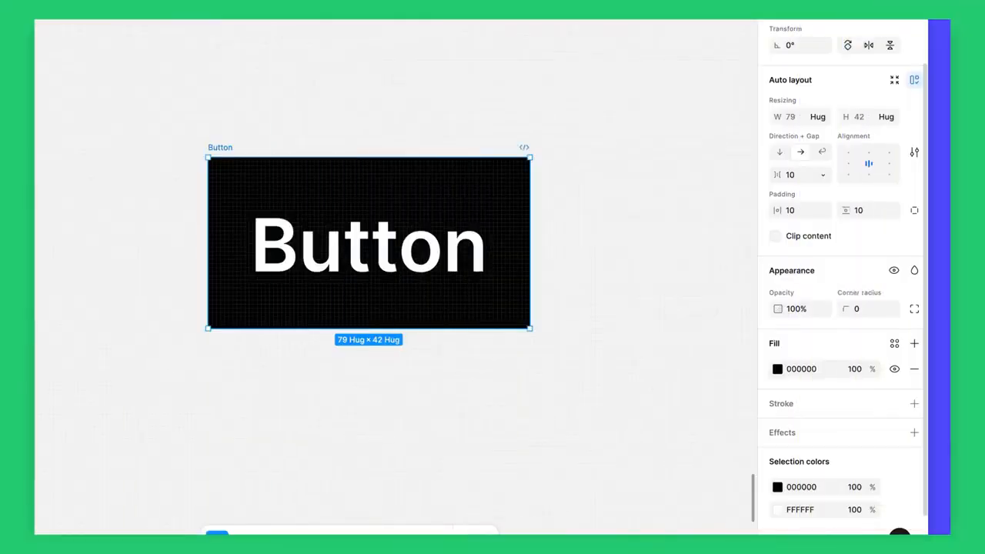
# Step: Set the button's corner radius to 8
pyautogui.click(866, 313)
pyautogui.write('8')
pyautogui.press('Return')
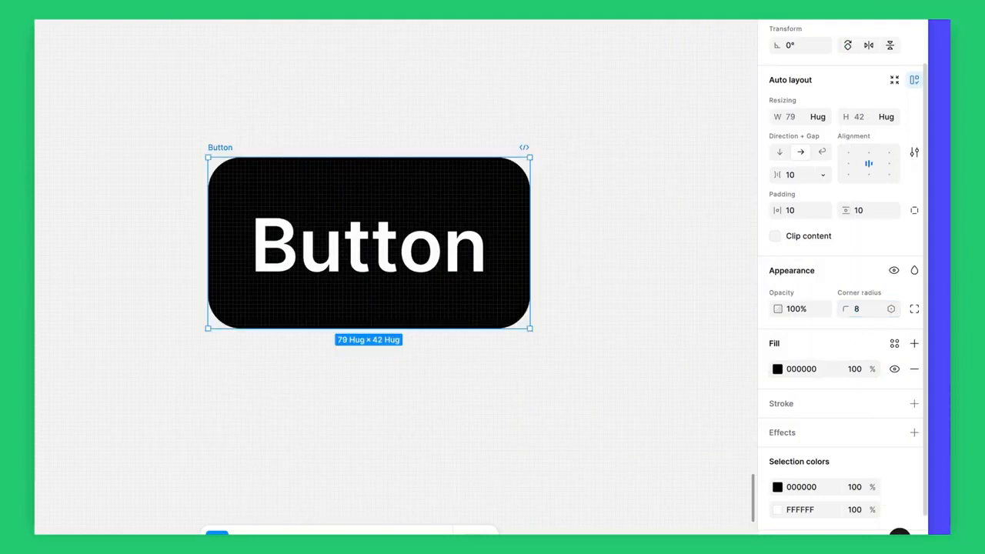